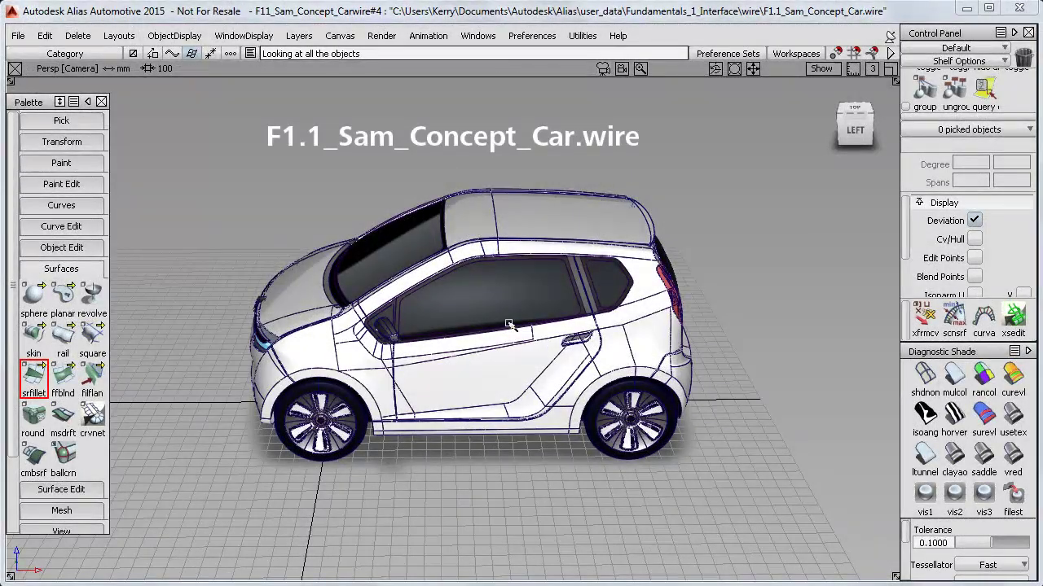
- Turn off the diagnostic shading and display the car model in hidden-line mode in the perspective view
mouse_move(864, 129)
mouse_down()
mouse_move(882, 158)
mouse_move(782, 130)
mouse_move(863, 131)
mouse_up()
click(862, 130)
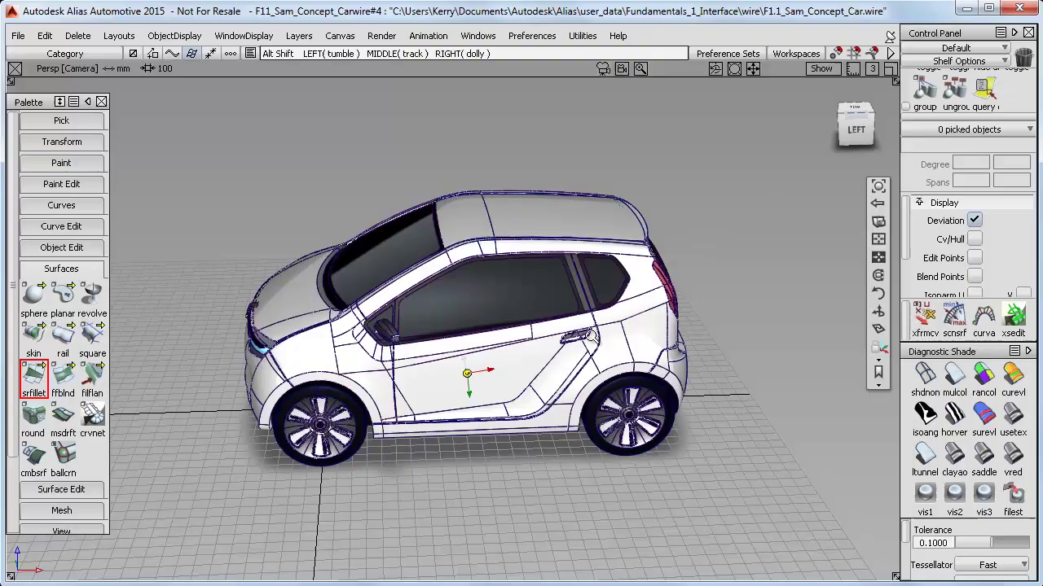
alt+shift+right_drag(590, 335, 555, 365)
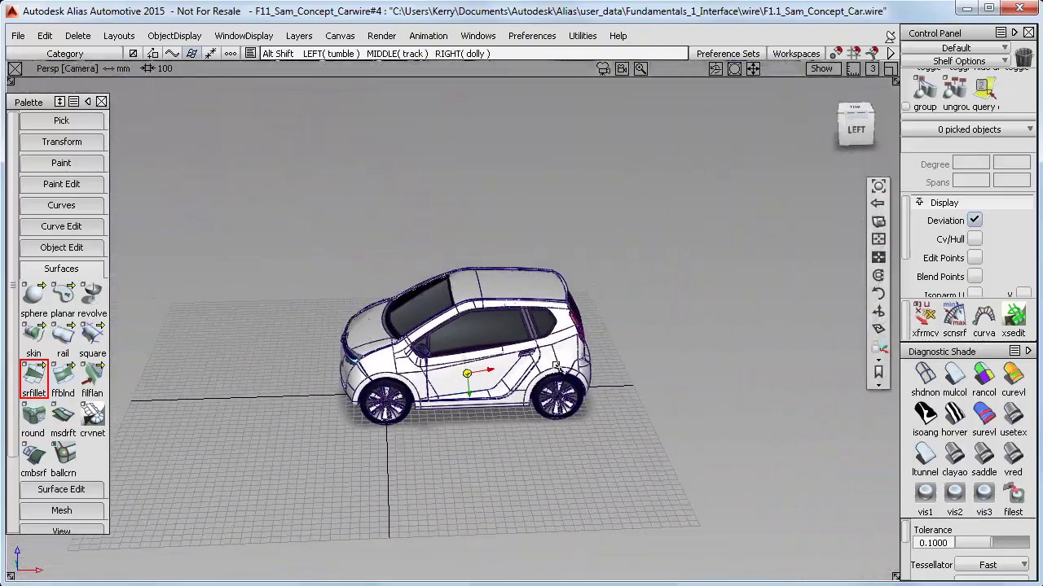
alt+shift+middle_drag(548, 361, 600, 203)
alt+shift+right_drag(611, 208, 644, 208)
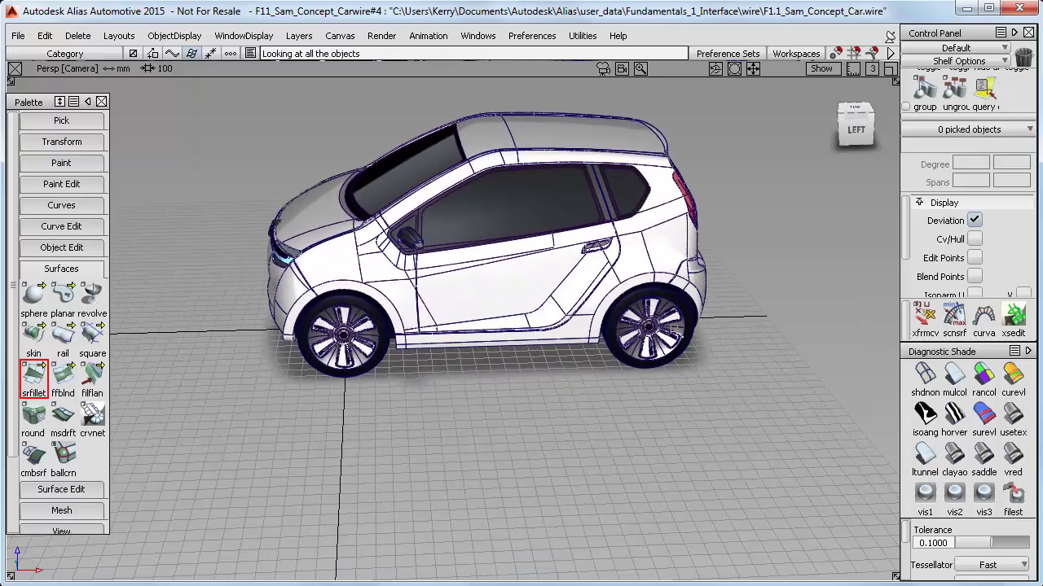
click(927, 496)
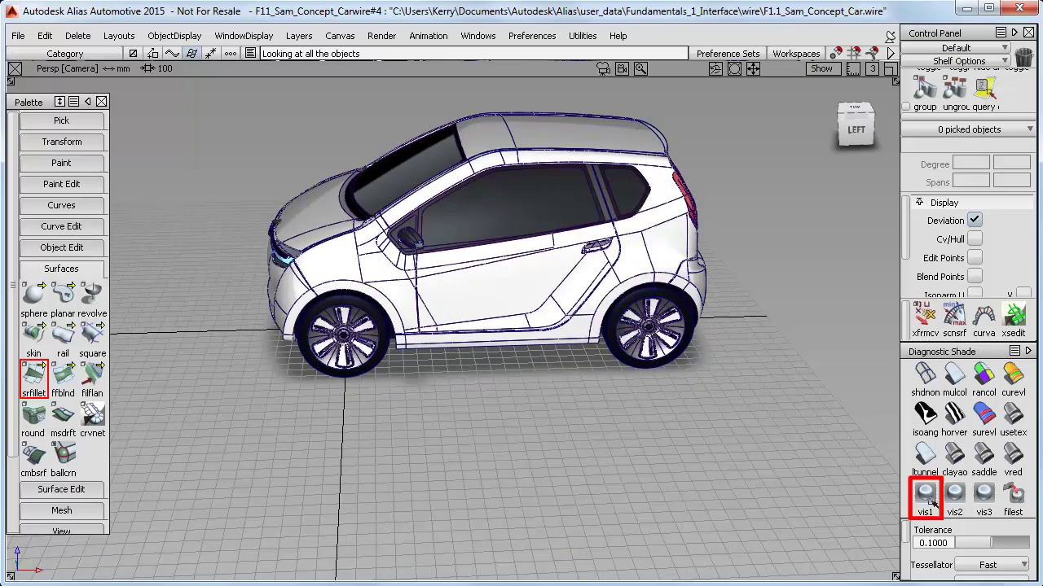
click(924, 374)
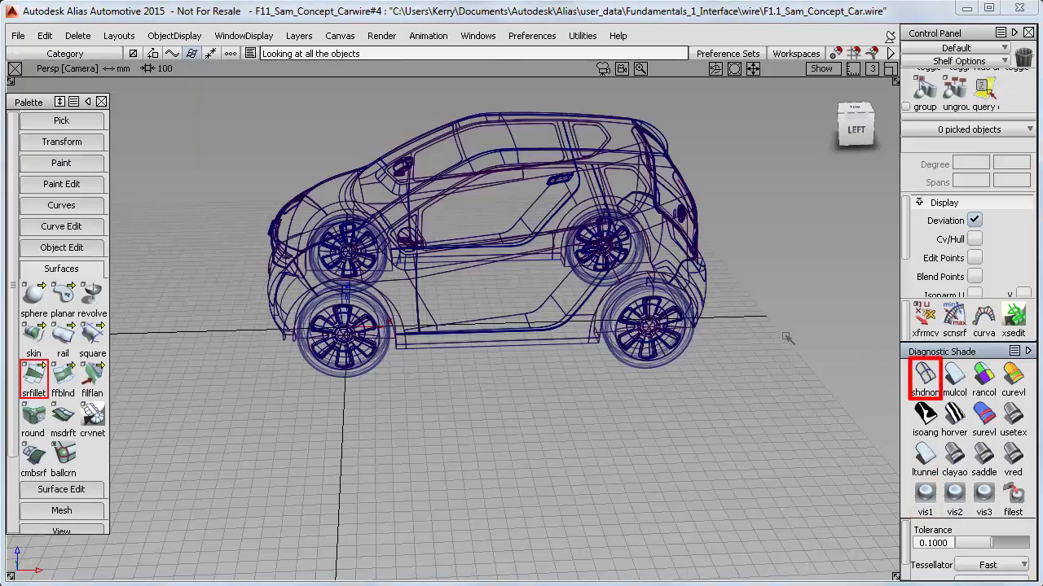
click(243, 36)
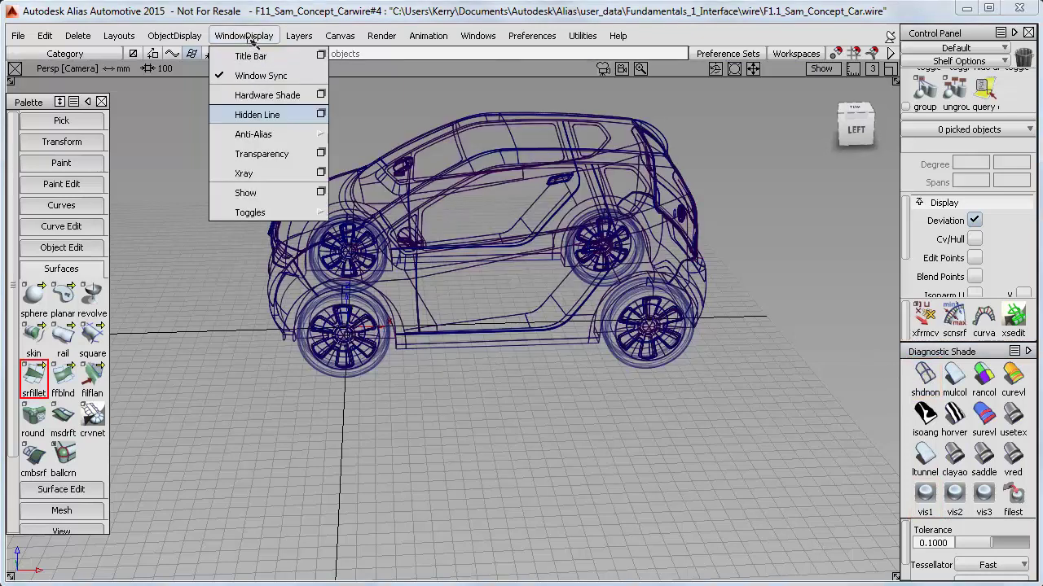
click(263, 114)
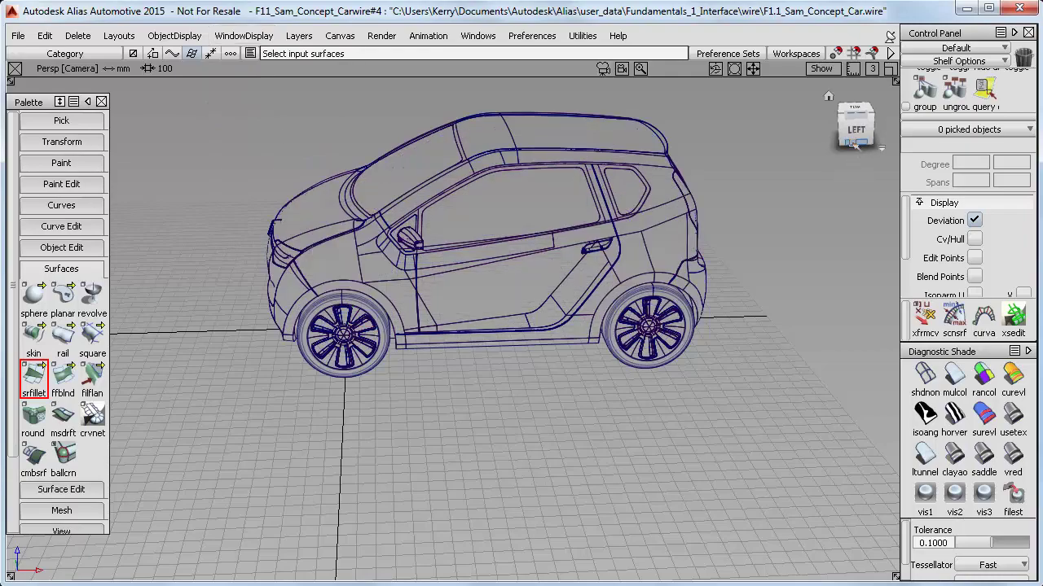
- Examine the hidden-line car by tumbling, panning and dollying the perspective view around its side and front
mouse_move(852, 145)
mouse_down()
mouse_move(869, 144)
mouse_move(855, 167)
mouse_move(803, 163)
mouse_move(842, 141)
mouse_up()
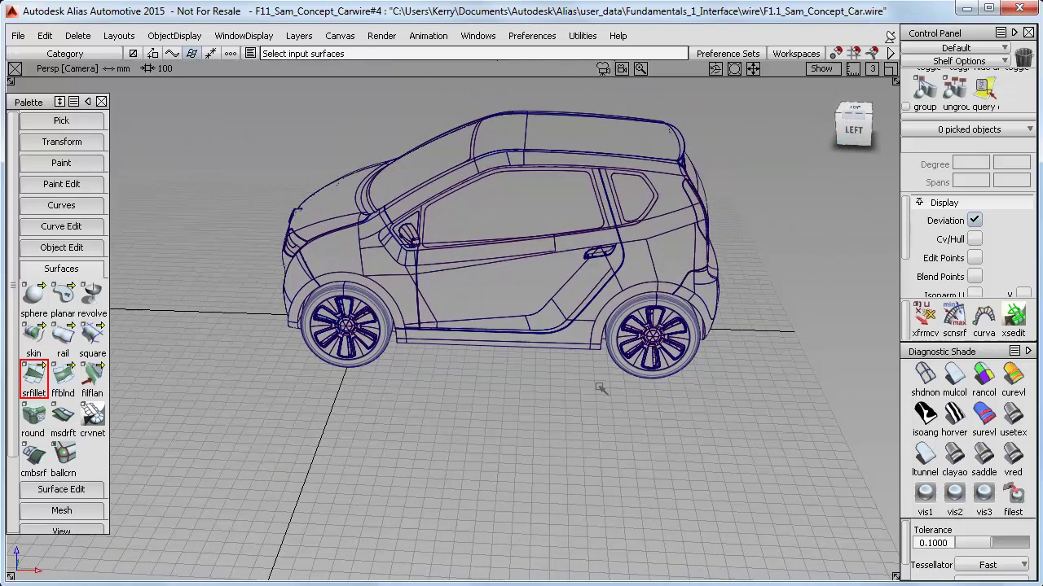
key(shift+alt)
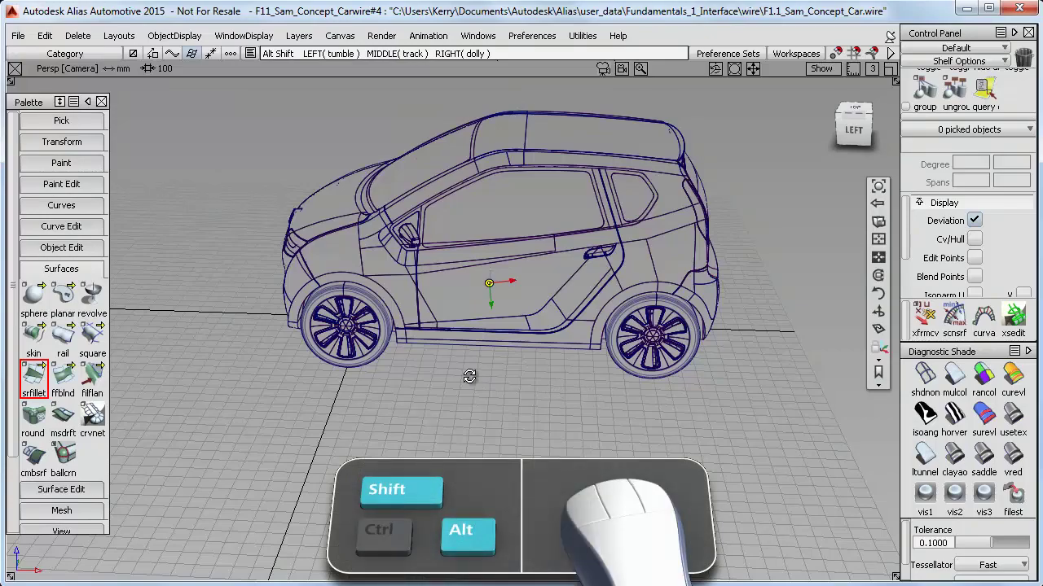
alt+shift+drag(469, 376, 484, 375)
alt+shift+middle_drag(484, 374, 546, 399)
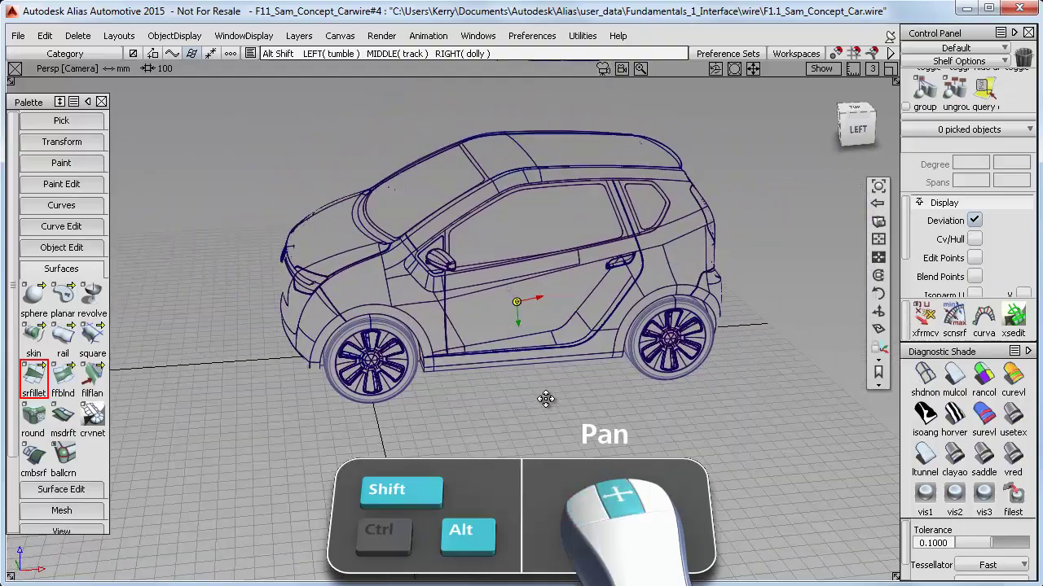
mouse_move(546, 399)
alt+shift+right_down()
mouse_move(601, 372)
mouse_move(532, 401)
mouse_move(523, 390)
mouse_move(541, 379)
mouse_move(527, 394)
alt+shift+right_up()
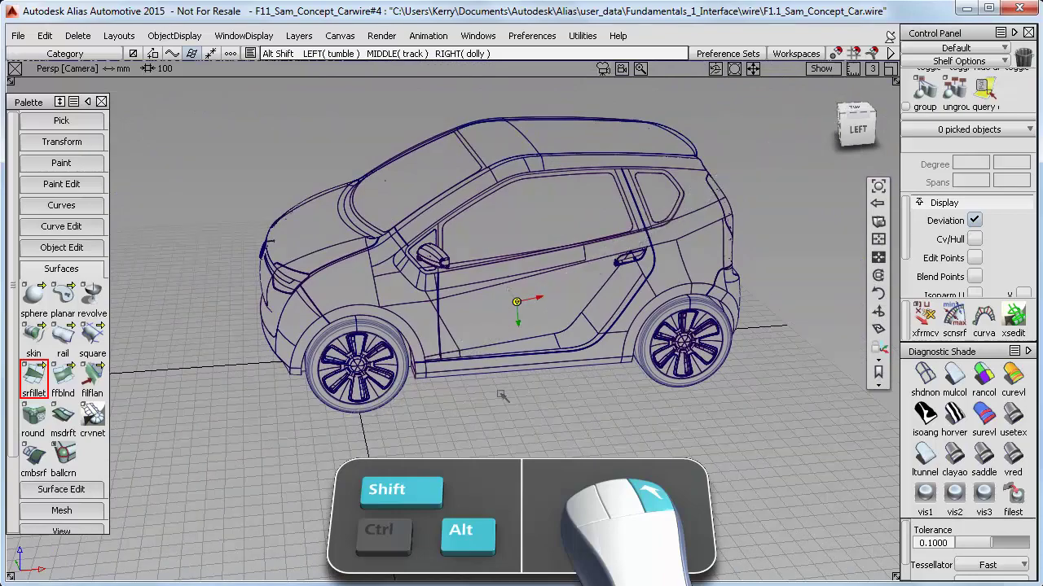
alt+shift+right_drag(502, 396, 393, 290)
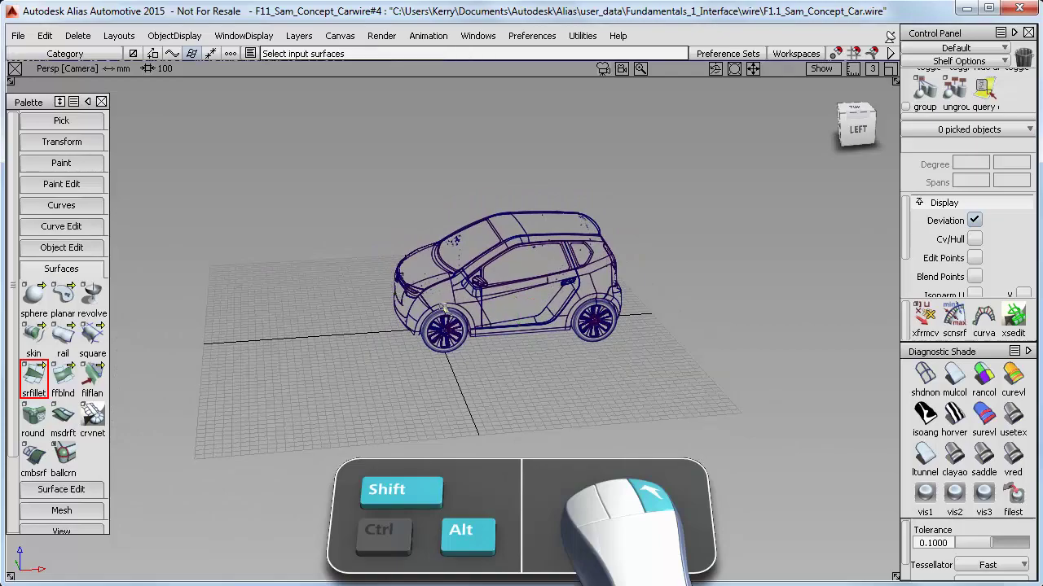
alt+shift+right_drag(474, 323, 503, 302)
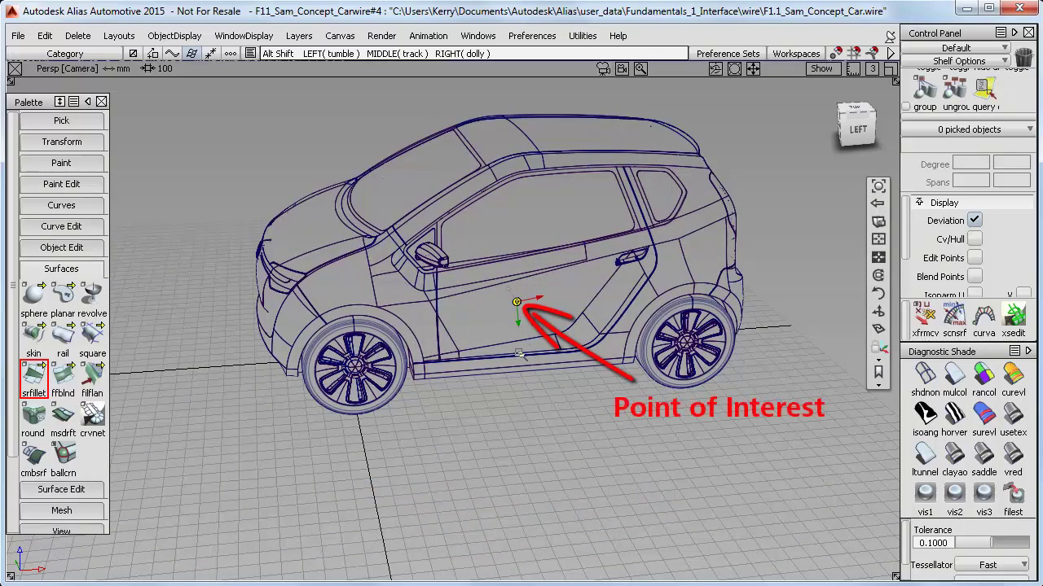
alt+shift+drag(507, 355, 489, 393)
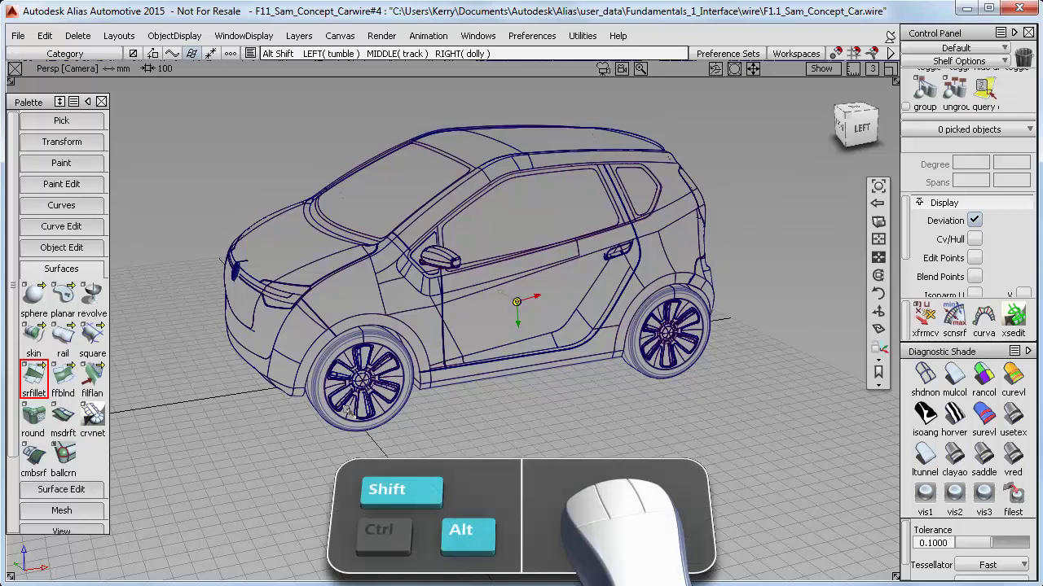
- Set the point of interest on the front tyre, inspect the front corner around it and return to the previous view
alt+shift+click(314, 386)
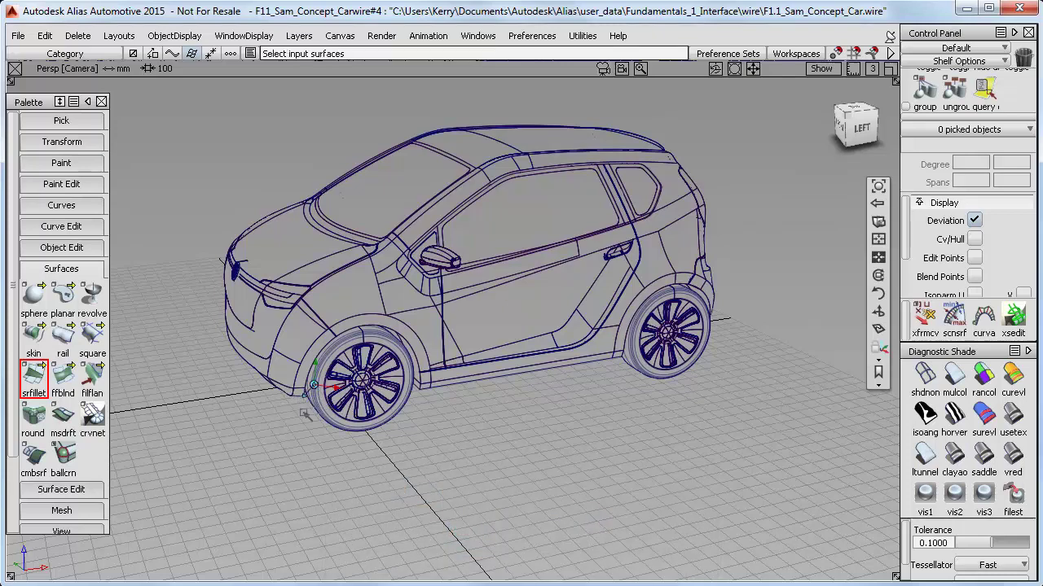
alt+shift+drag(307, 436, 570, 481)
alt+shift+drag(586, 415, 551, 487)
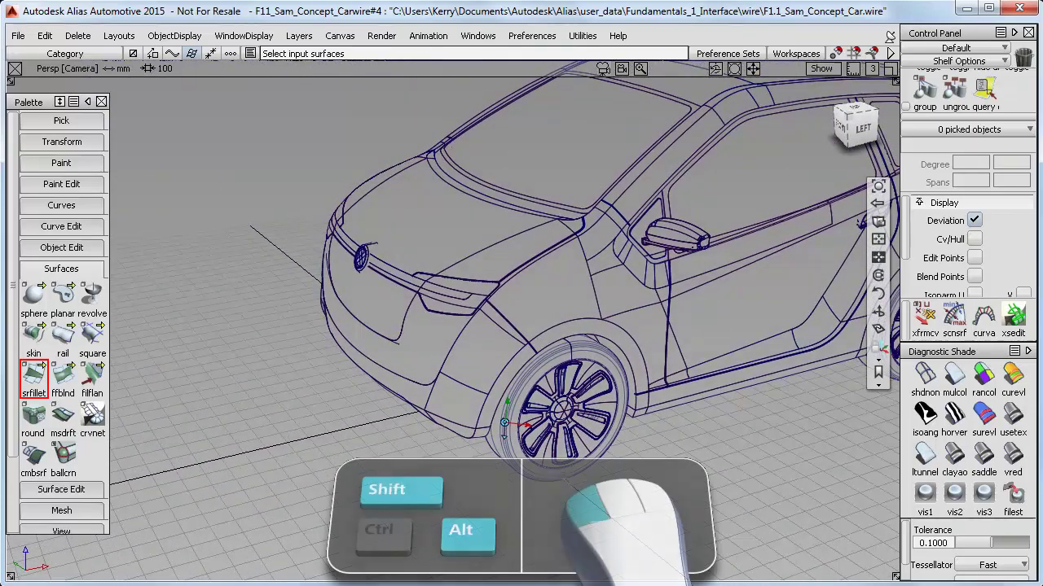
key(alt+shift)
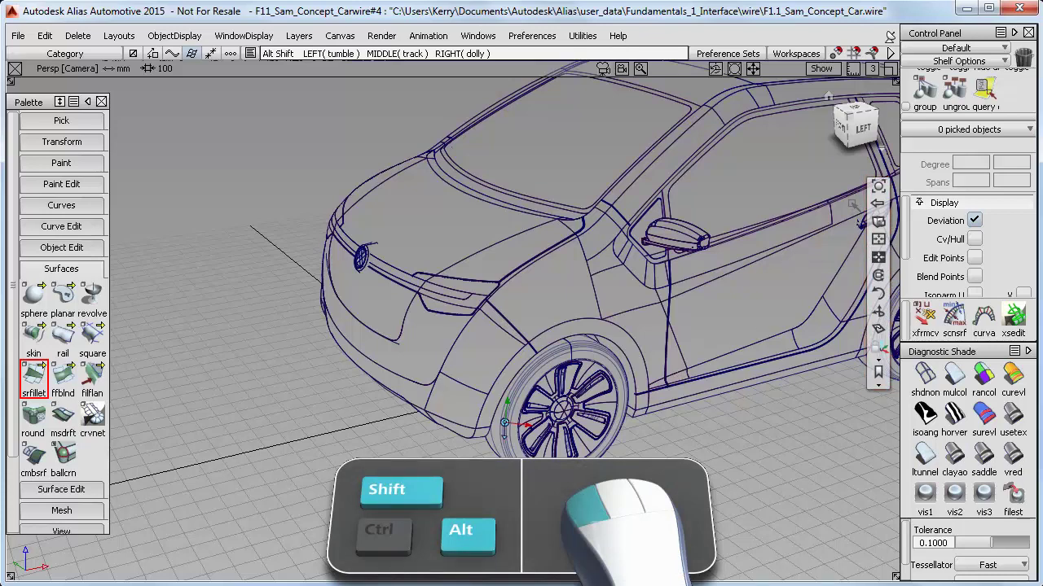
alt+shift+click(878, 203)
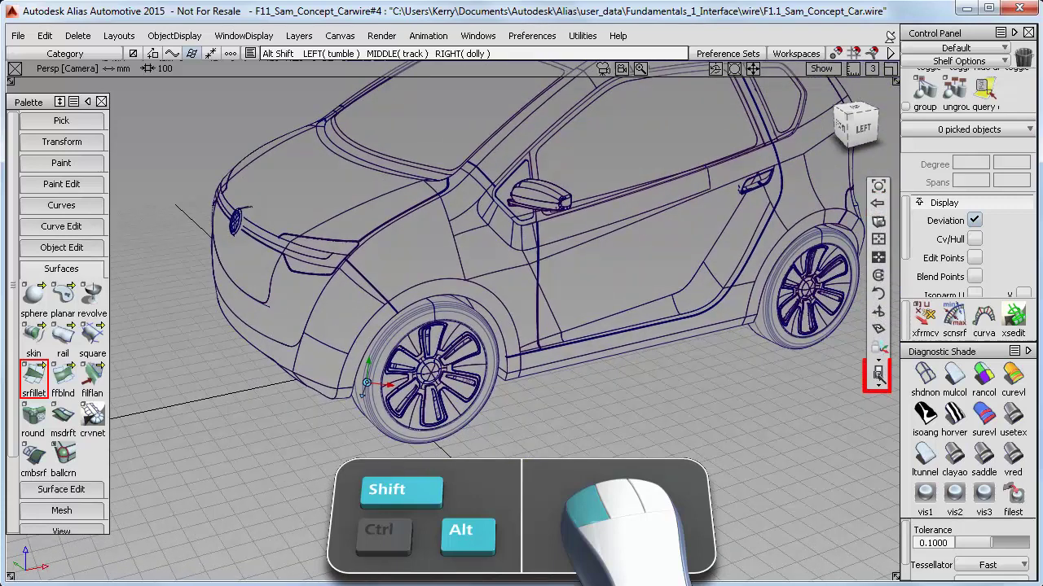
- Bookmark the close-up view of the car's front corner, zoom out, and recall the bookmarked view
click(878, 375)
alt+shift+click(839, 374)
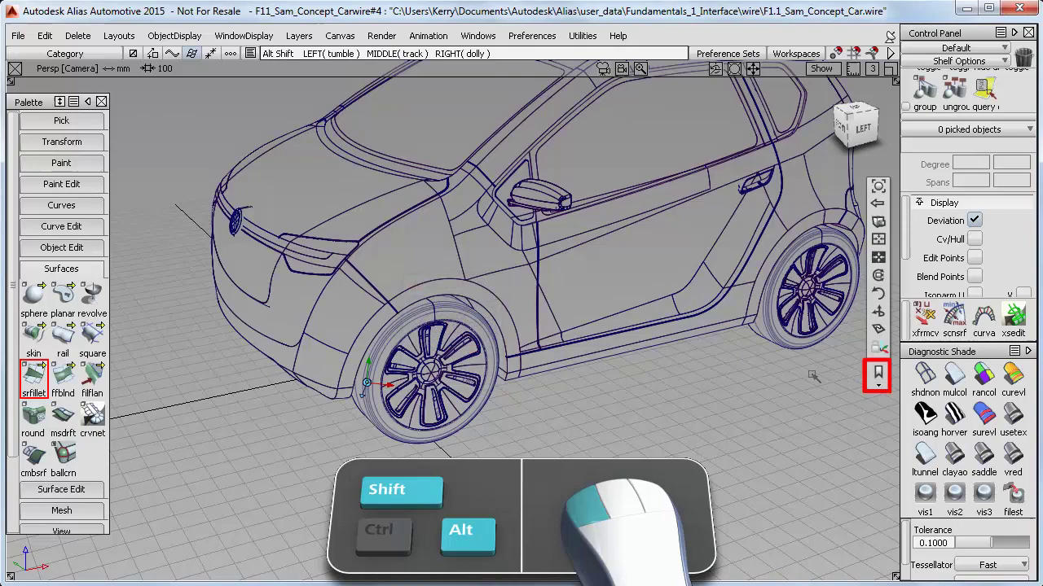
alt+shift+right_drag(677, 372, 626, 392)
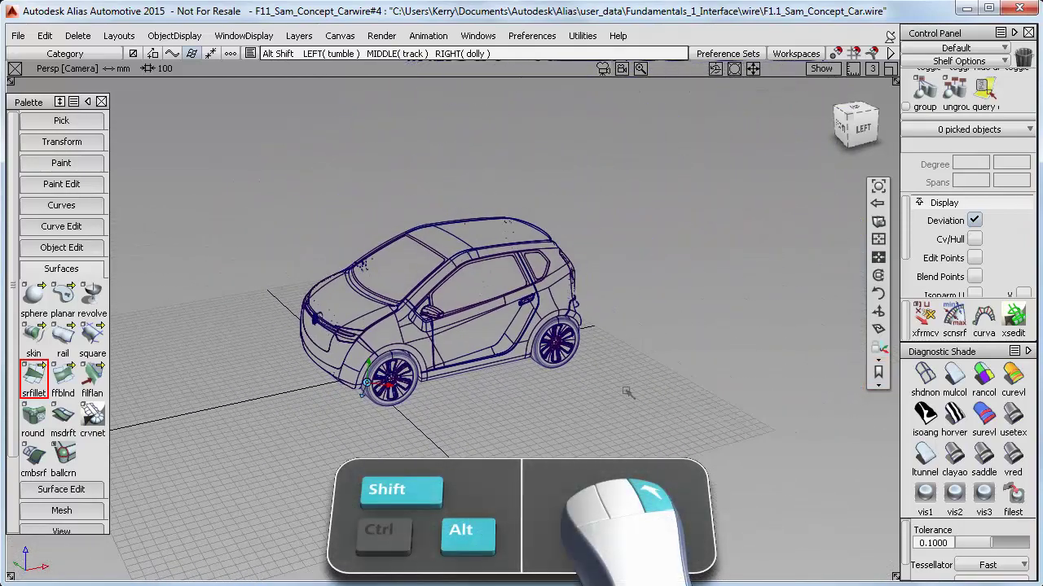
click(878, 375)
click(829, 413)
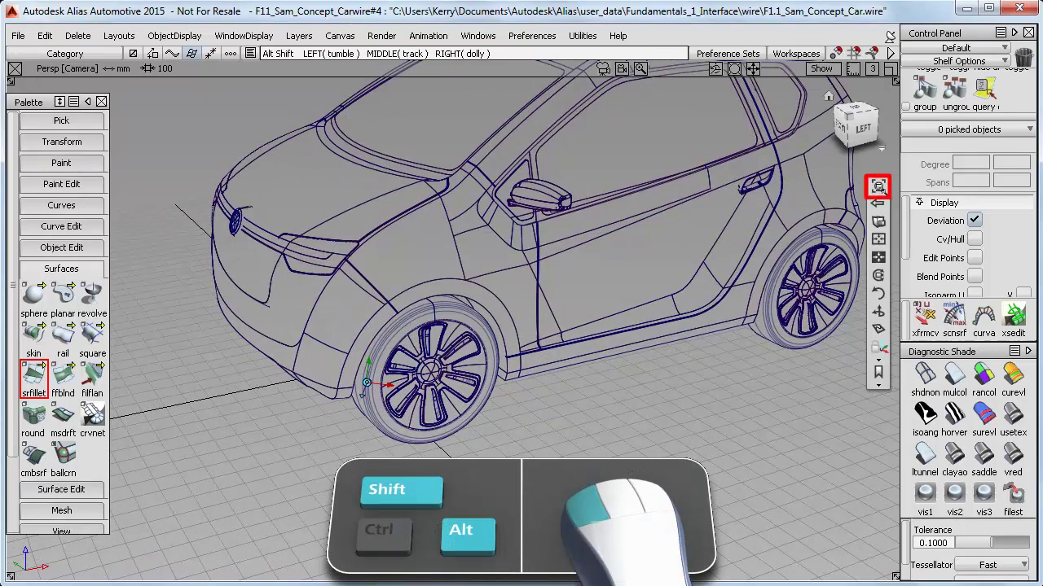
- Pick the whole front wheel as an object and frame the view on the picked wheel
alt+shift+click(878, 187)
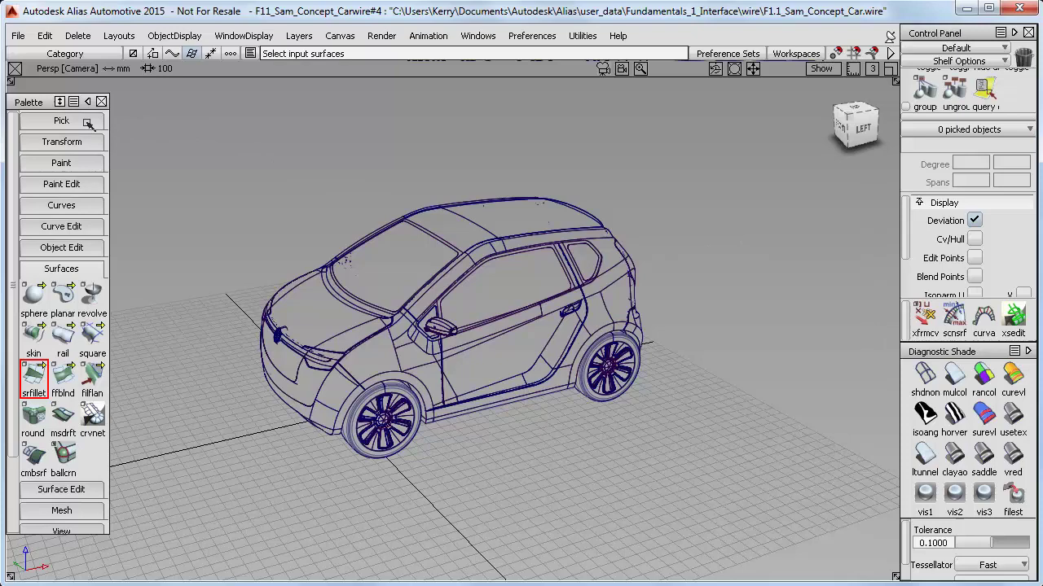
click(61, 120)
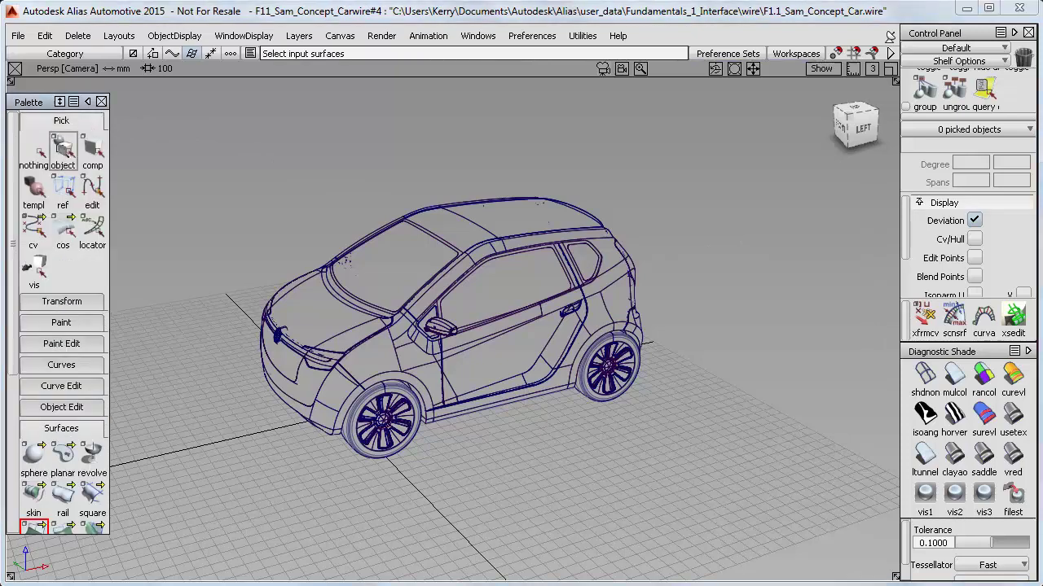
click(63, 151)
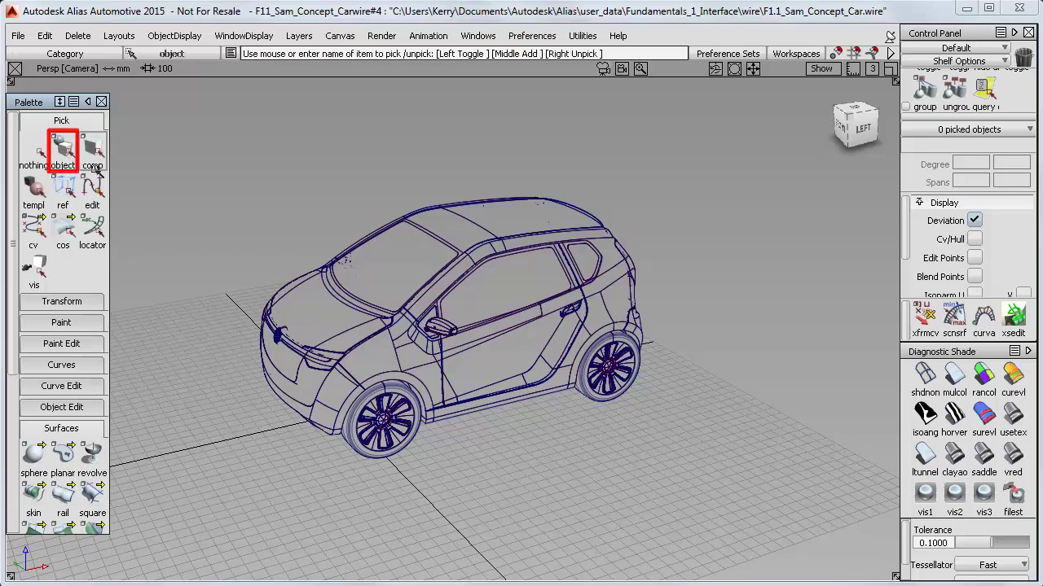
click(410, 443)
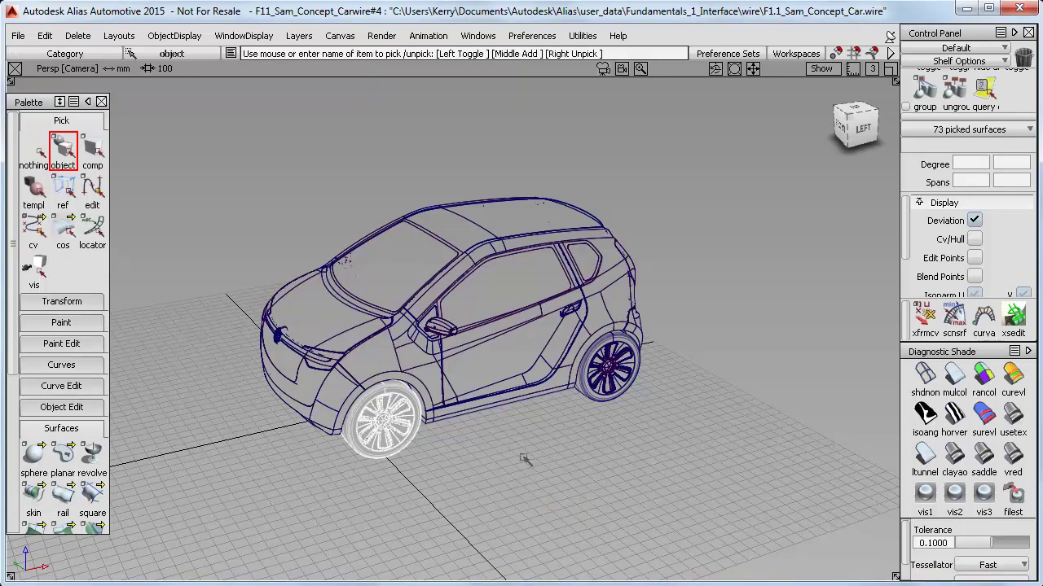
key(shift+alt)
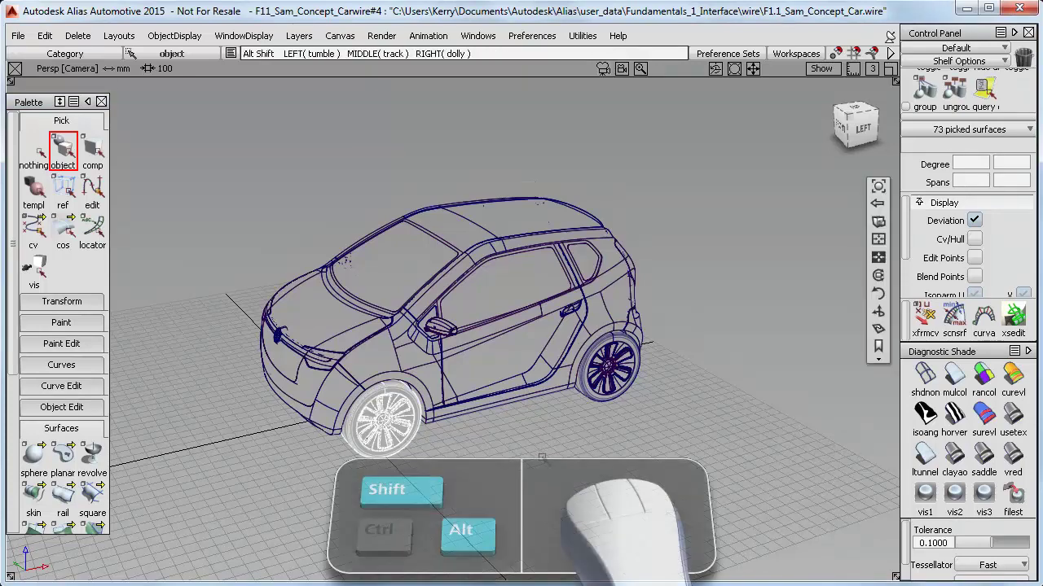
alt+shift+click(878, 187)
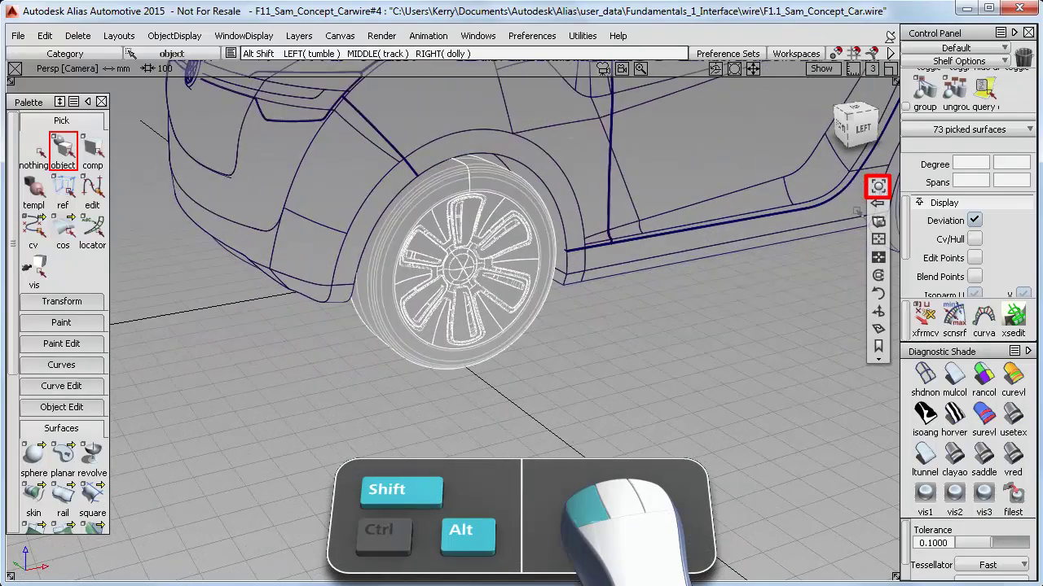
alt+shift+drag(631, 317, 649, 336)
mouse_move(649, 335)
alt+shift+right_down()
mouse_move(624, 347)
mouse_move(668, 335)
alt+shift+right_up()
- Clear the wheel selection and pick the Badge_Front object at the emblem on the car's nose
click(35, 149)
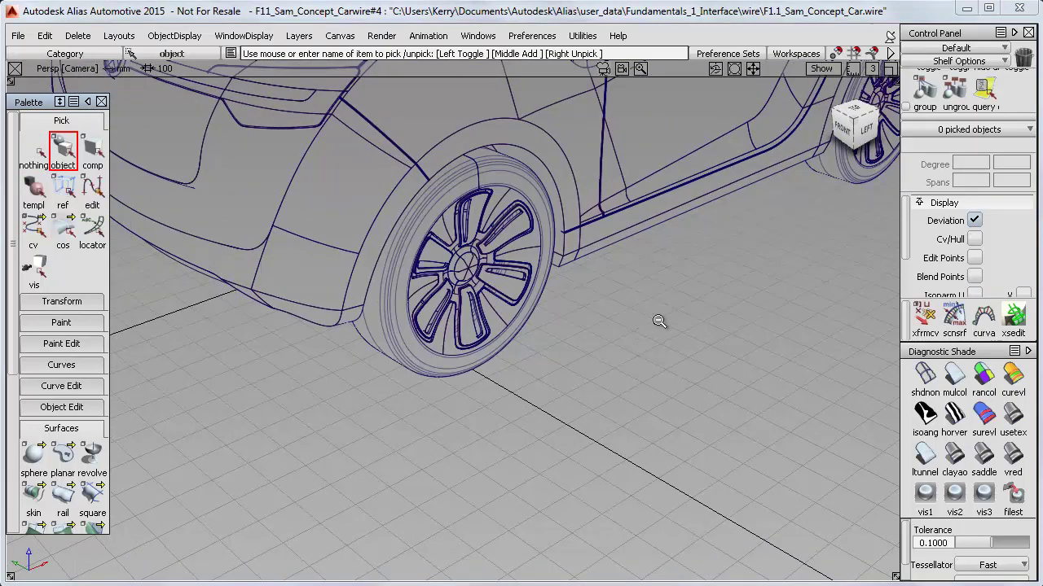
alt+shift+right_drag(659, 321, 579, 349)
alt+shift+drag(579, 349, 593, 297)
alt+shift+middle_drag(658, 326, 700, 354)
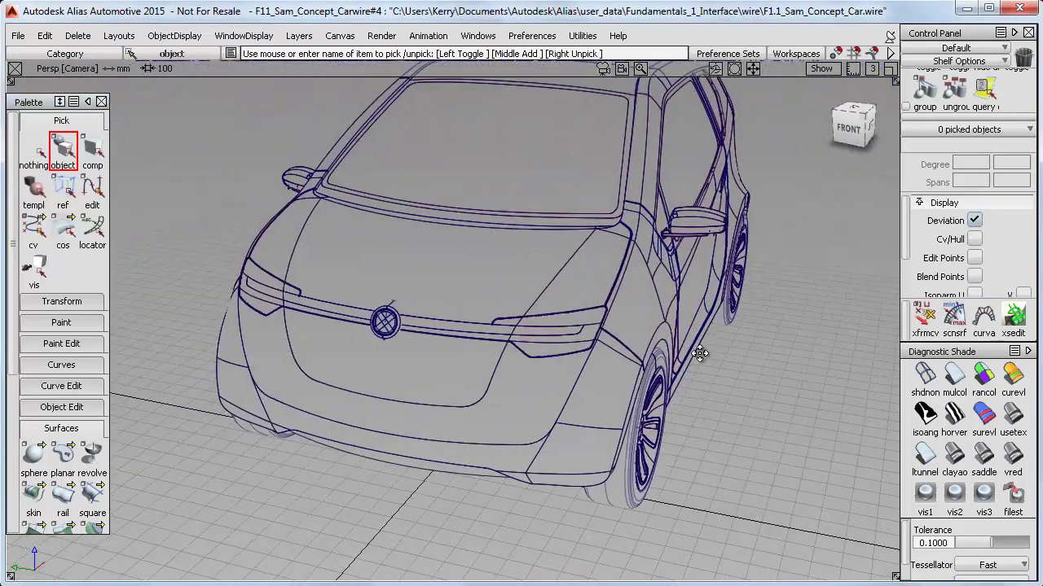
alt+shift+drag(699, 352, 619, 357)
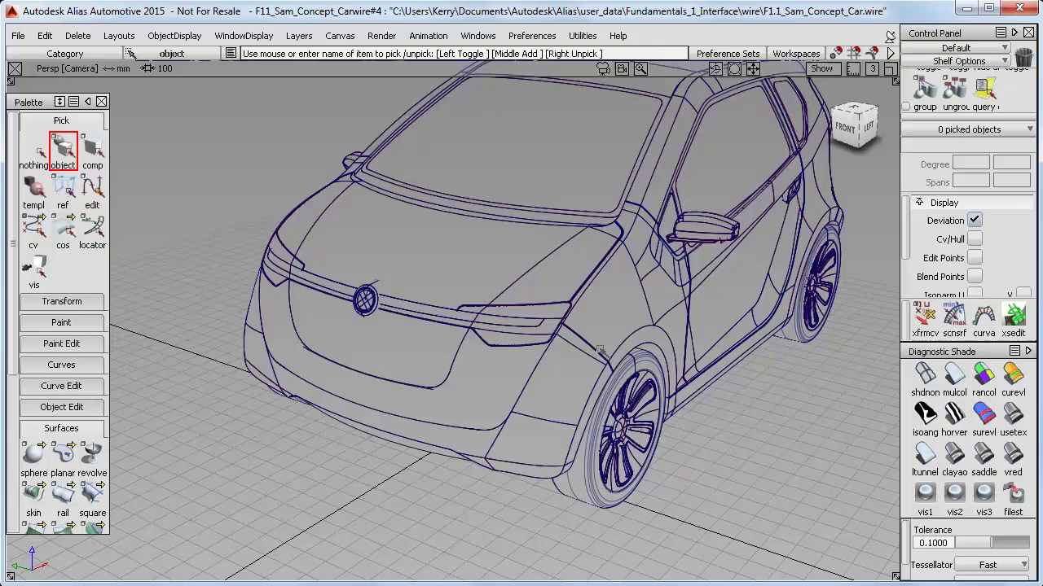
mouse_move(599, 350)
alt+shift+right_down()
mouse_move(543, 380)
mouse_move(421, 412)
mouse_move(531, 372)
mouse_move(424, 407)
mouse_move(597, 362)
alt+shift+right_up()
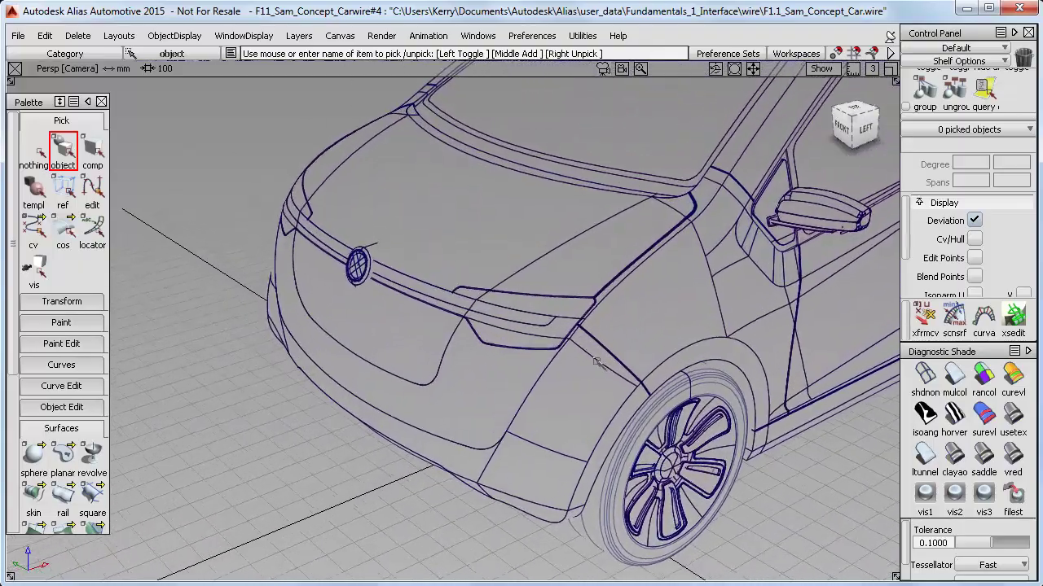
alt+shift+drag(597, 363, 544, 372)
alt+shift+middle_drag(544, 372, 528, 358)
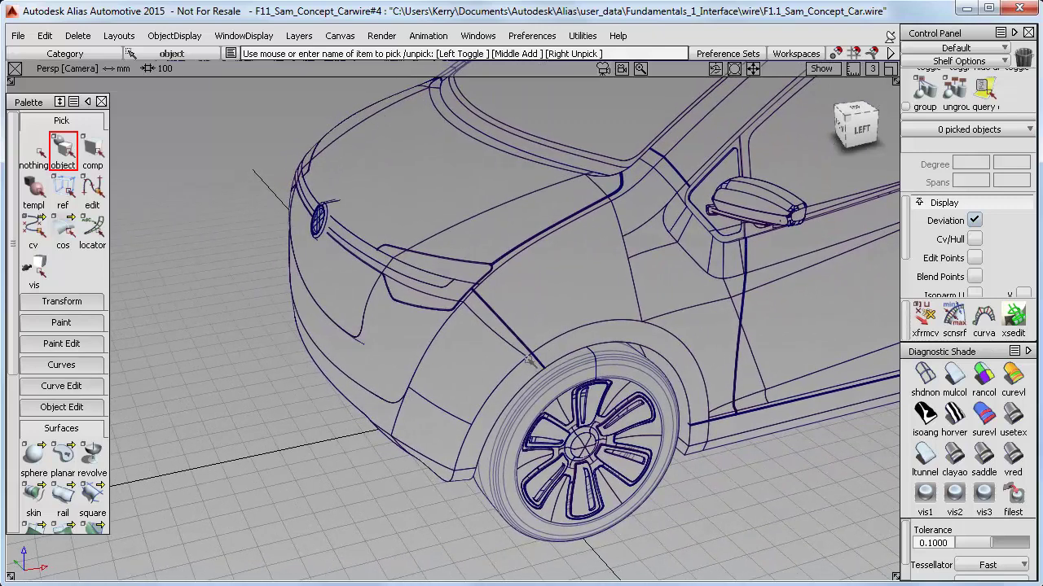
alt+shift+drag(530, 361, 533, 360)
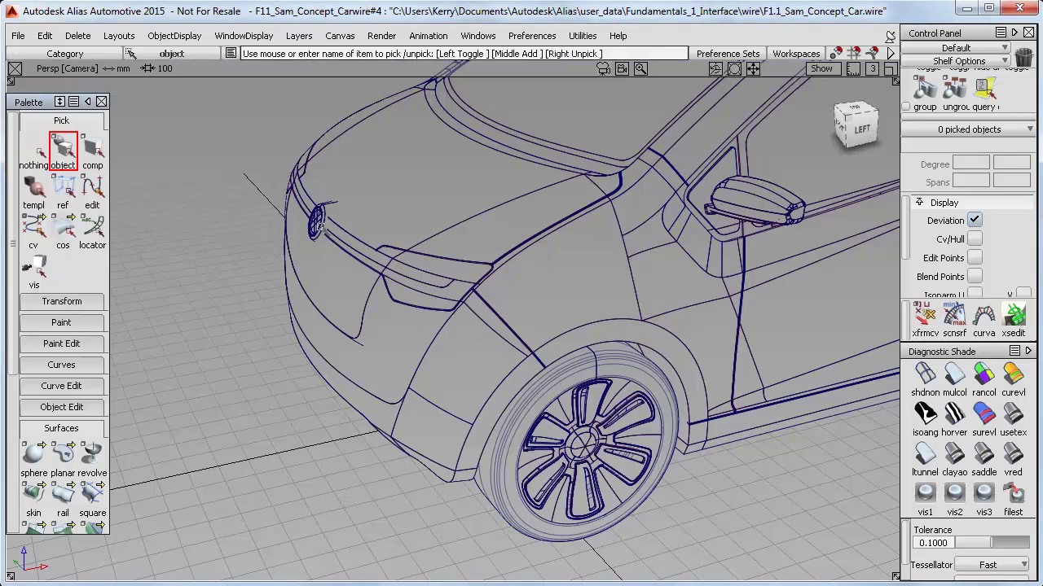
click(328, 232)
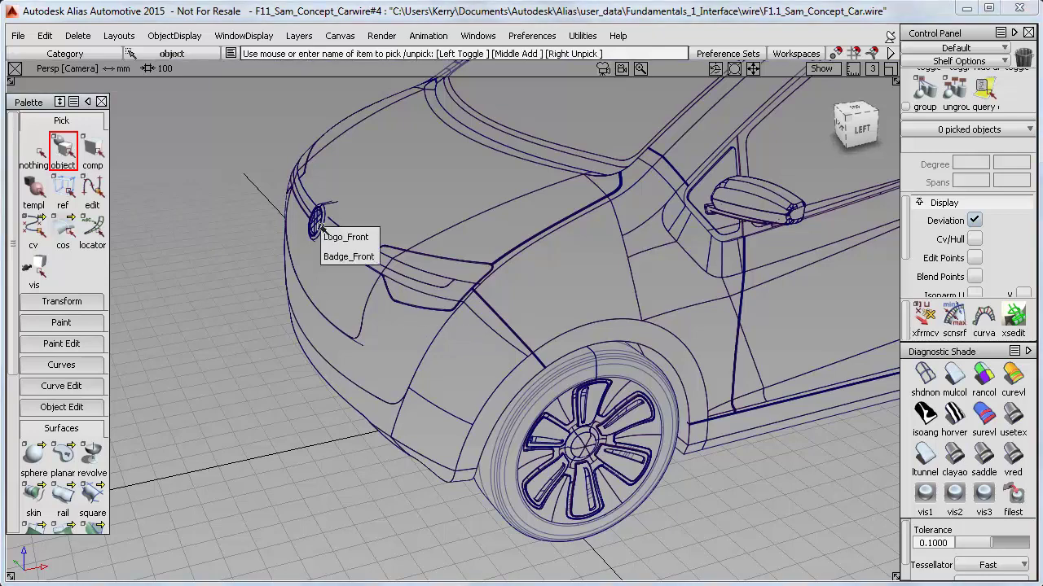
click(349, 256)
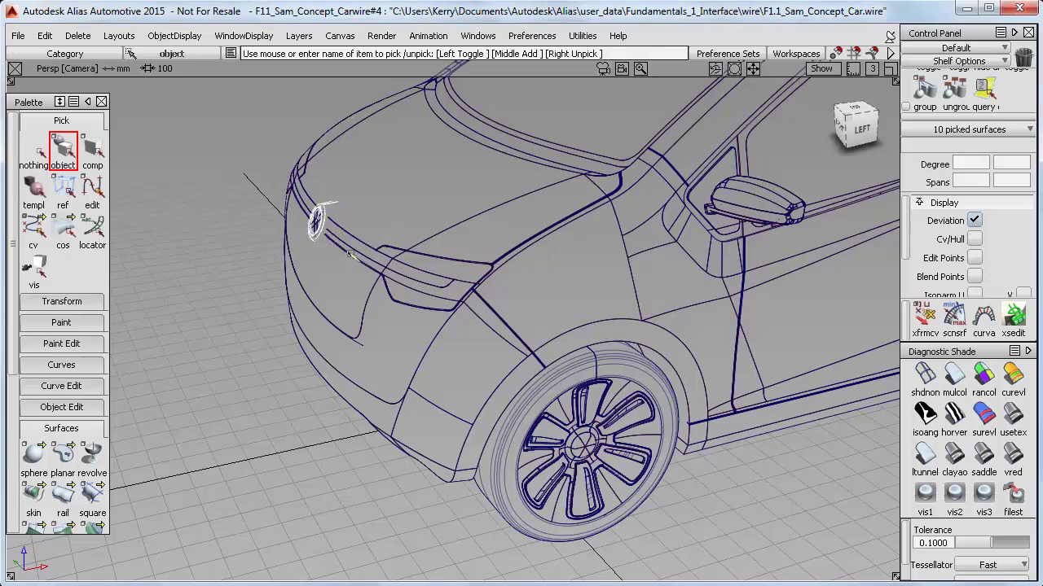
- Frame the view on the picked front badge, inspect it from another angle and return to a view of the whole car
key(shift+alt)
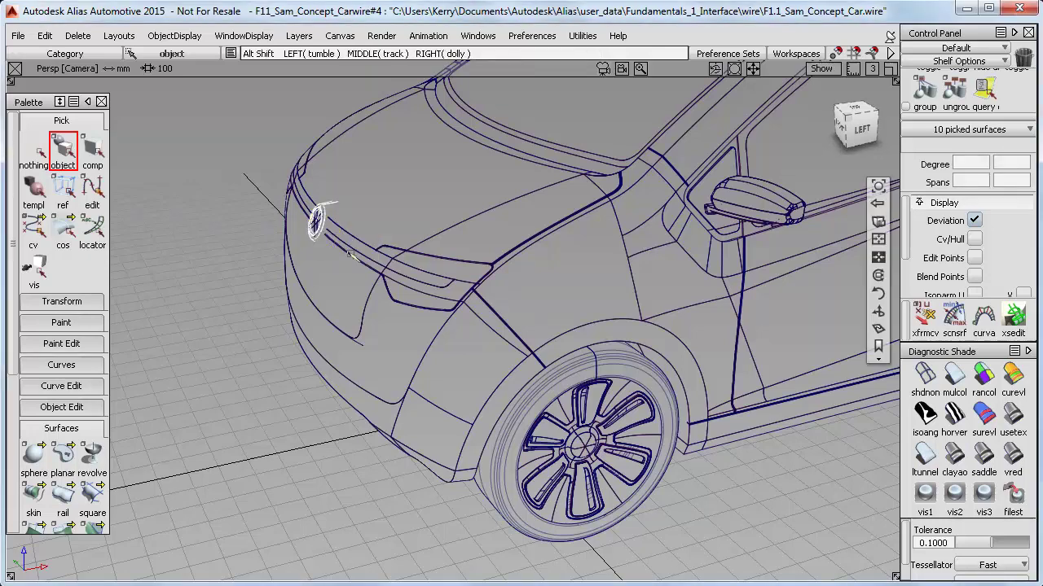
click(877, 187)
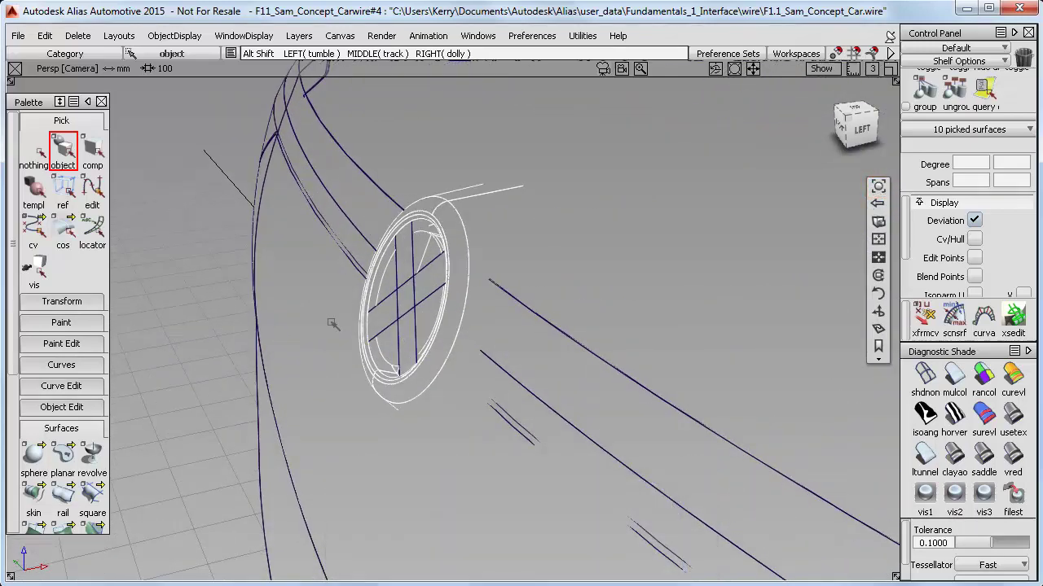
alt+shift+drag(342, 325, 594, 293)
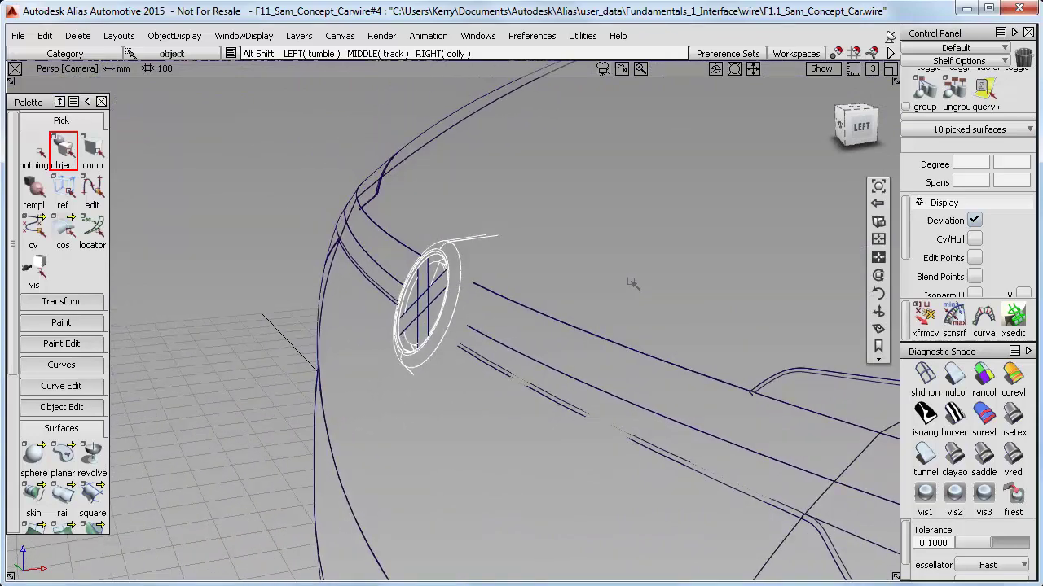
mouse_move(632, 282)
alt+shift+right_down()
mouse_move(421, 361)
mouse_move(530, 318)
mouse_move(432, 359)
alt+shift+right_up()
mouse_move(594, 330)
alt+shift+right_down()
mouse_move(341, 456)
mouse_move(458, 442)
alt+shift+right_up()
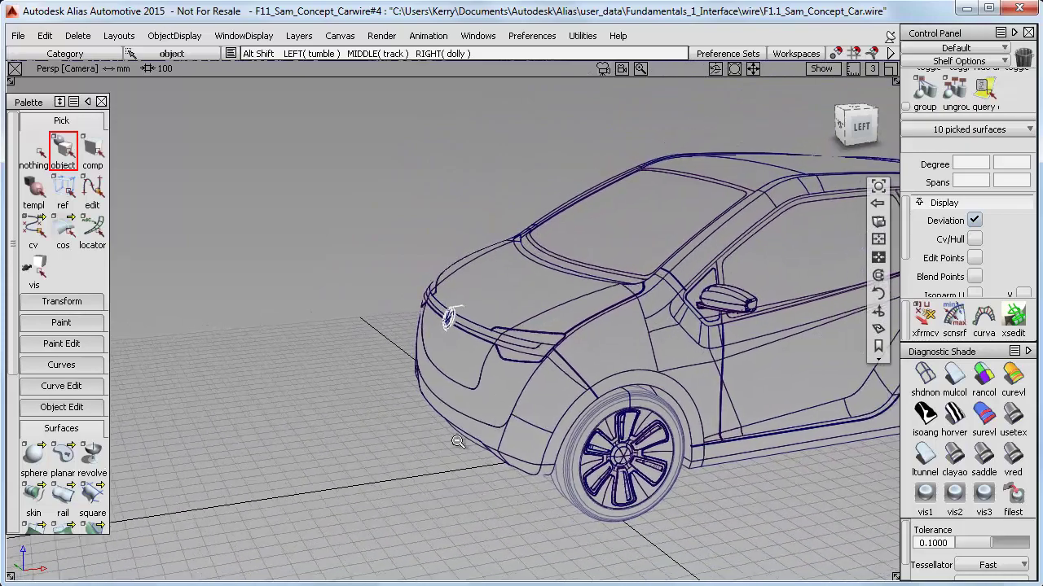
alt+shift+drag(458, 441, 581, 431)
alt+shift+right_drag(581, 430, 619, 379)
alt+shift+middle_drag(701, 375, 484, 432)
- Clear the badge selection and frame all objects with Look At while object picking is active and nothing is picked
click(34, 151)
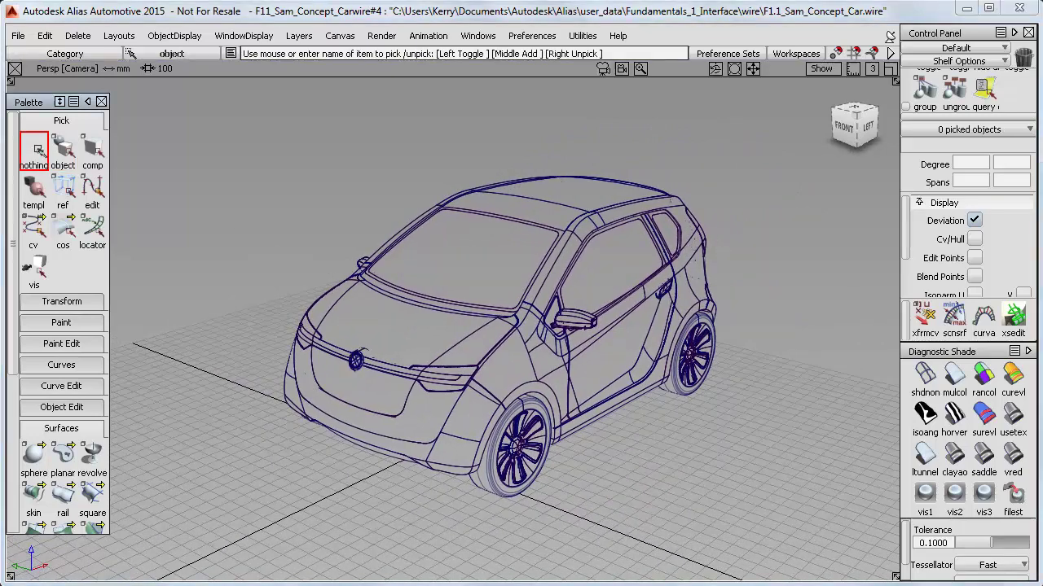
click(64, 151)
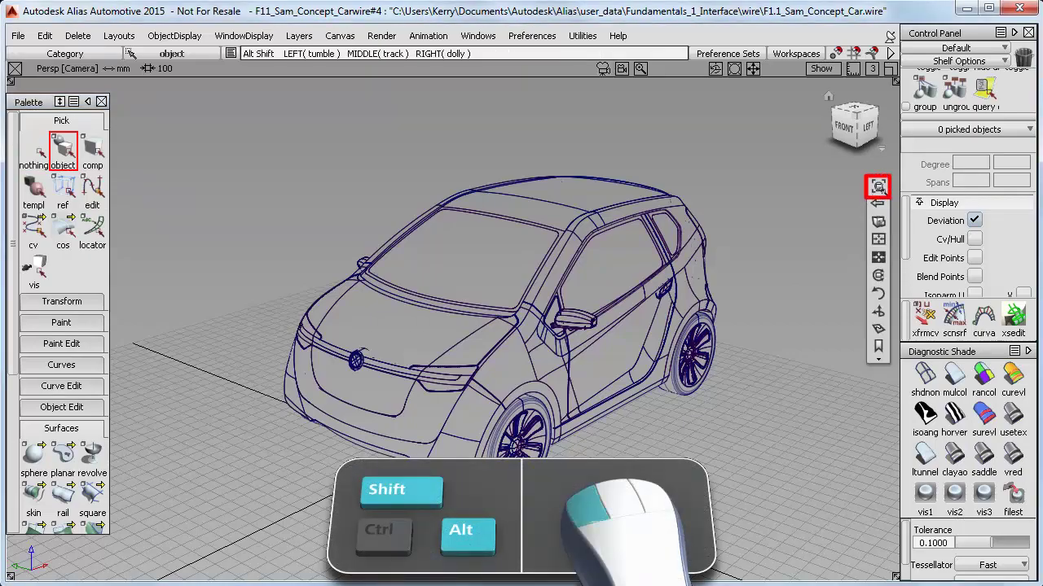
alt+shift+click(879, 186)
alt+shift+drag(633, 334, 472, 350)
alt+shift+right_drag(472, 350, 500, 336)
alt+shift+middle_drag(500, 337, 532, 333)
alt+shift+drag(533, 333, 558, 339)
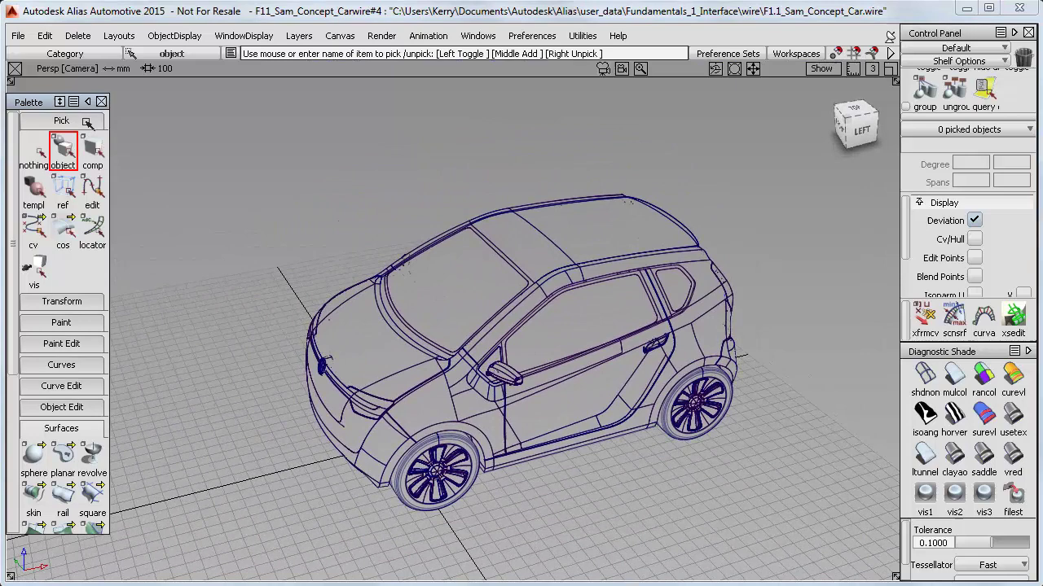
- Collapse the palette sections except the View tools and frame the whole car with the Look At command
click(82, 124)
click(83, 270)
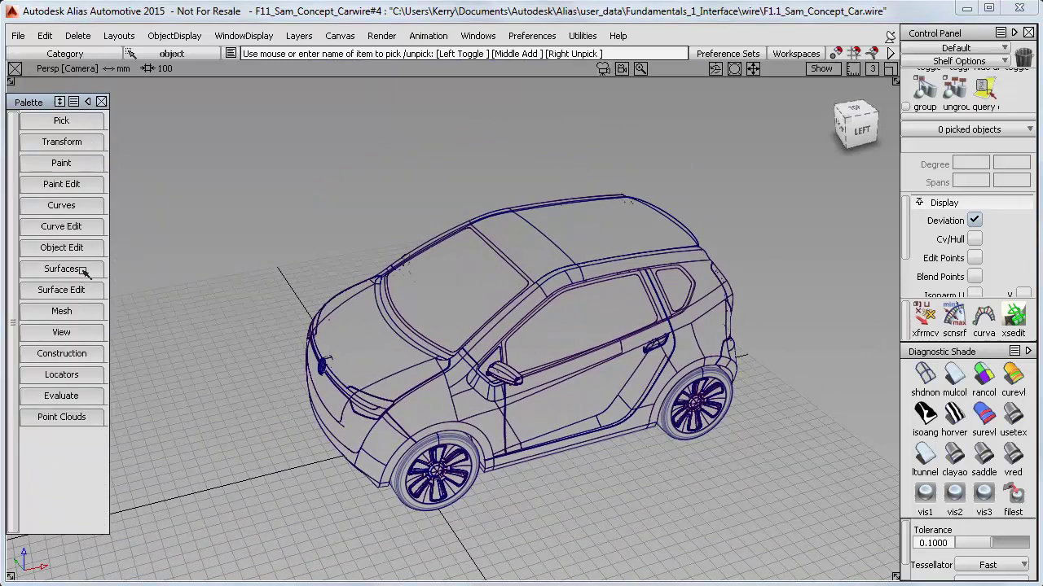
click(93, 332)
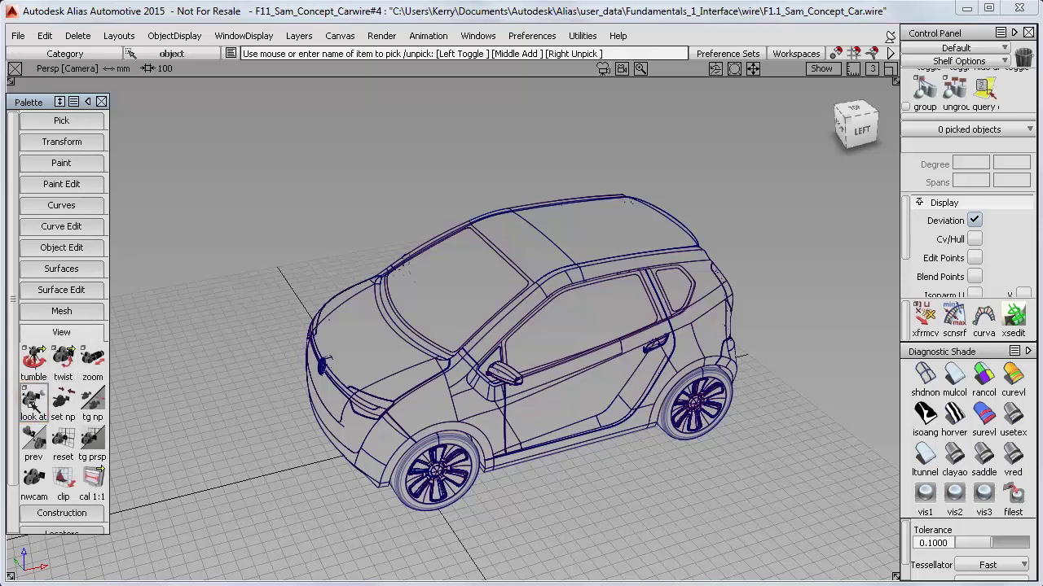
right_click(81, 334)
right_drag(80, 334, 229, 398)
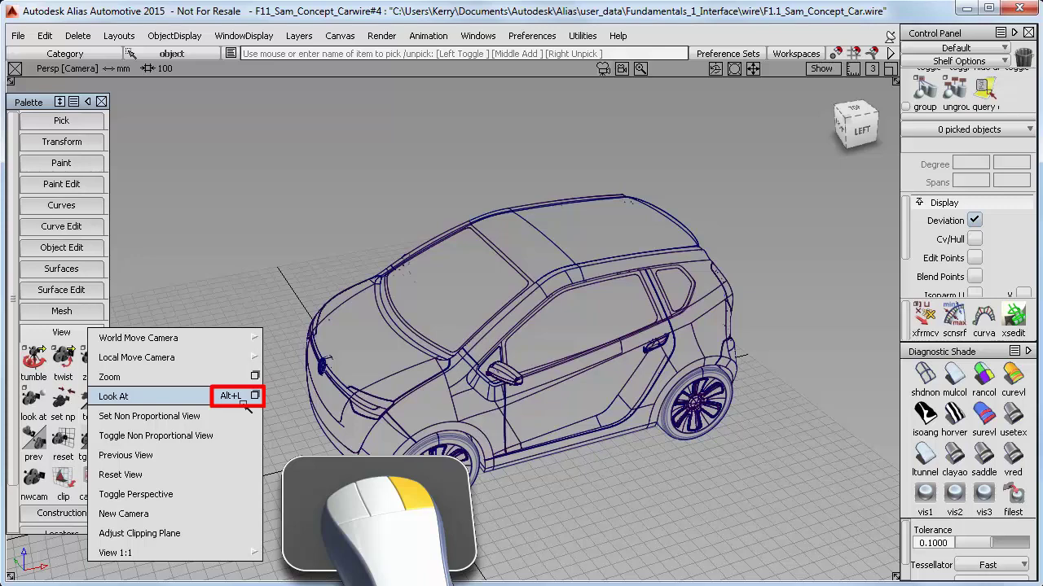
right_drag(244, 404, 244, 405)
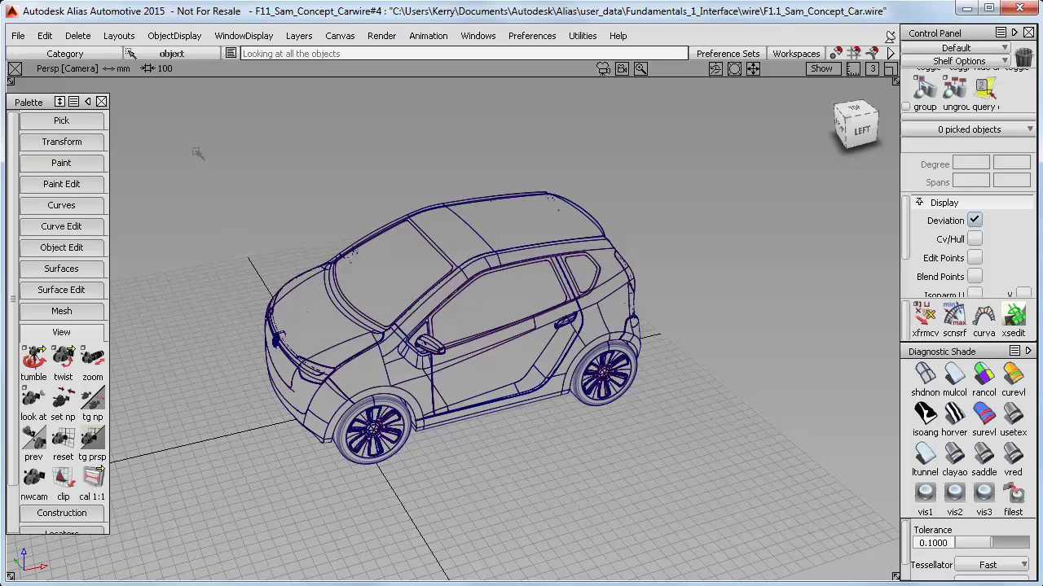
- Make all hidden objects visible and bring the F1.2 - Viewing canvas plane beside the car up close
click(175, 36)
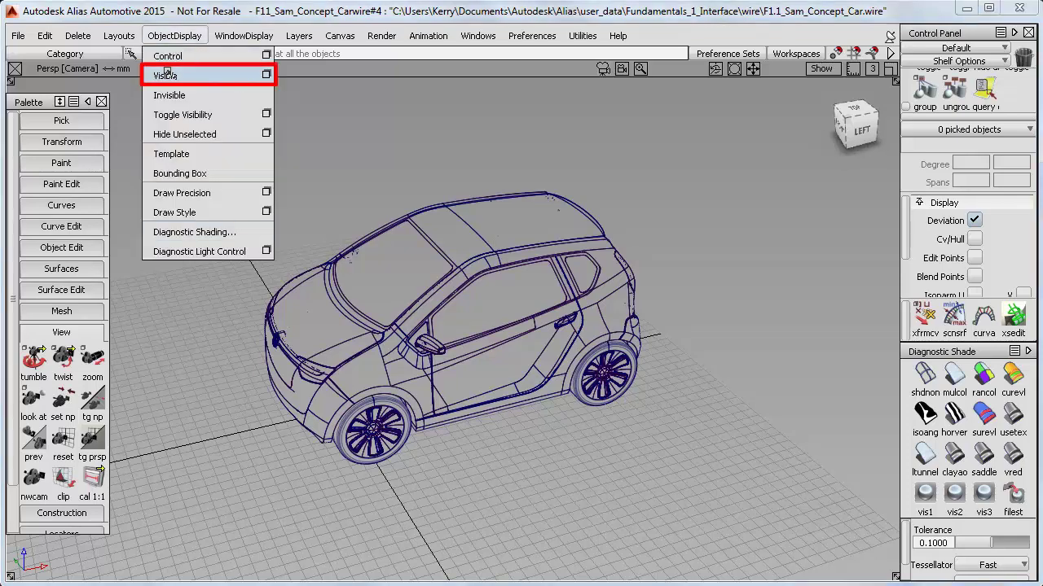
click(167, 77)
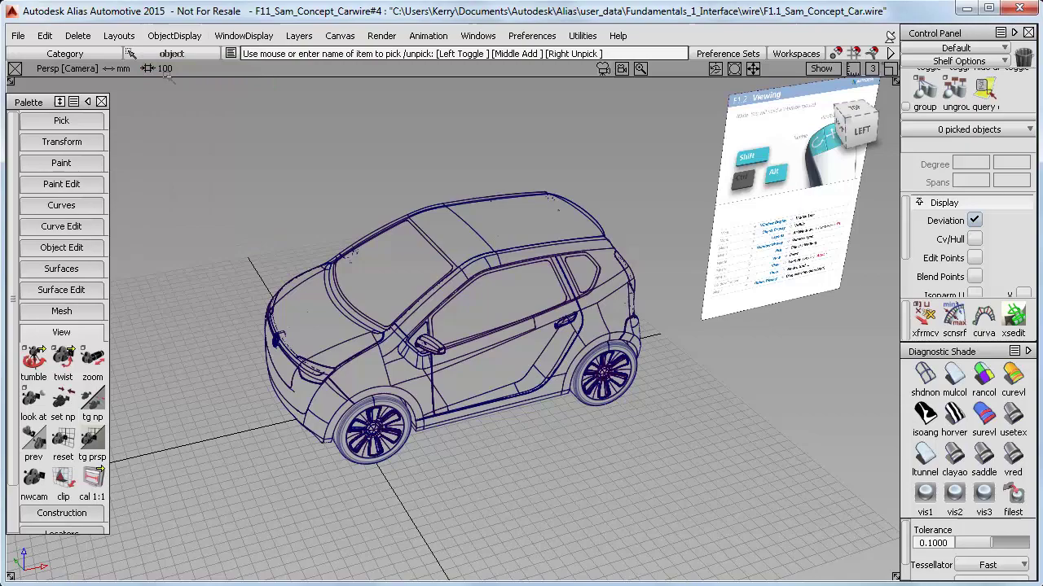
alt+shift+drag(701, 252, 634, 246)
alt+shift+middle_drag(634, 246, 498, 279)
alt+shift+right_drag(500, 278, 590, 254)
alt+shift+middle_drag(591, 254, 622, 263)
alt+shift+right_drag(603, 279, 622, 276)
alt+shift+middle_drag(619, 276, 626, 272)
alt+shift+right_drag(626, 272, 631, 269)
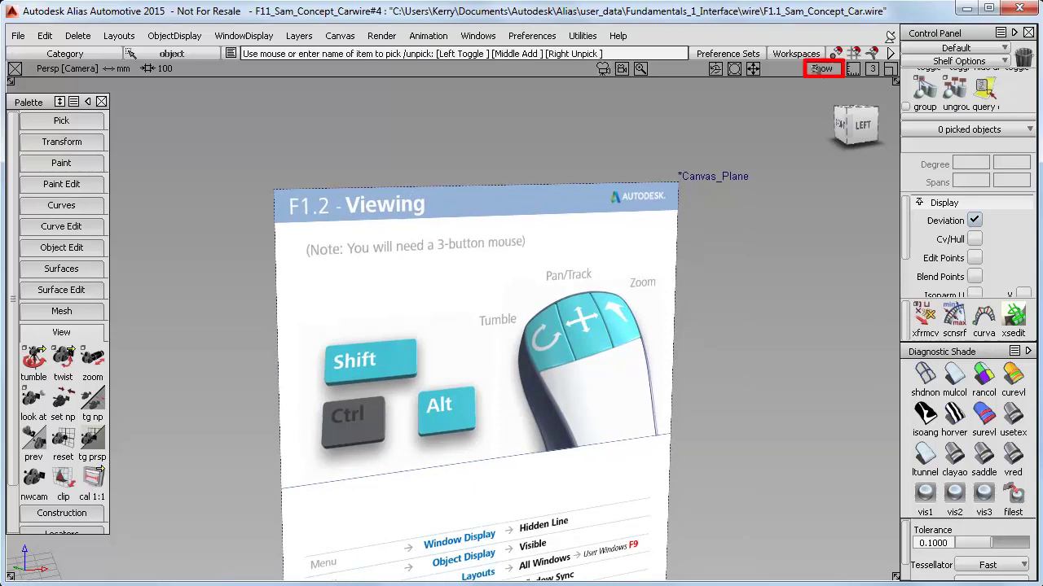
- Hide the canvas planes in all windows and show them again
click(818, 70)
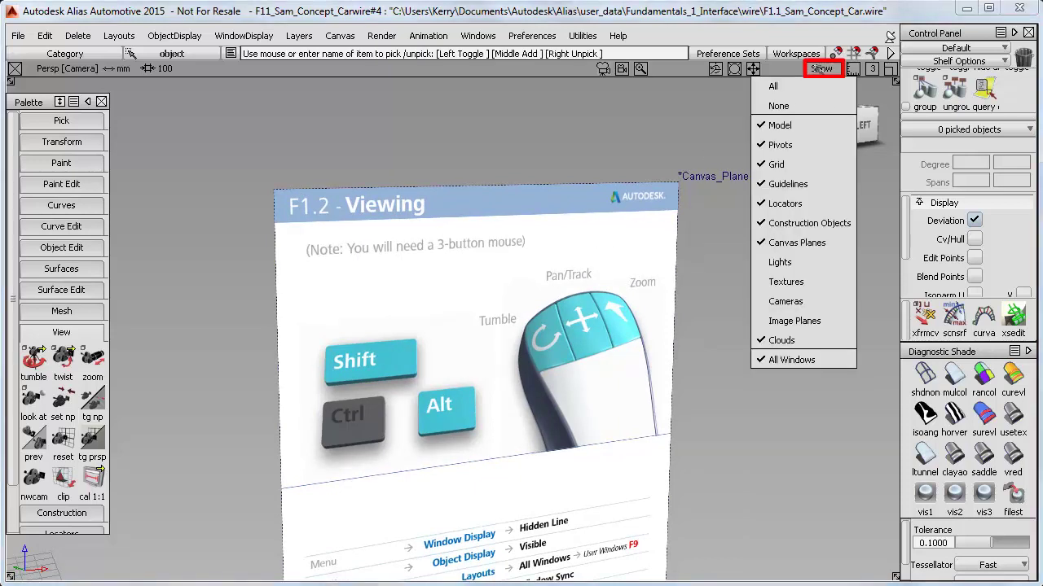
click(790, 242)
click(830, 71)
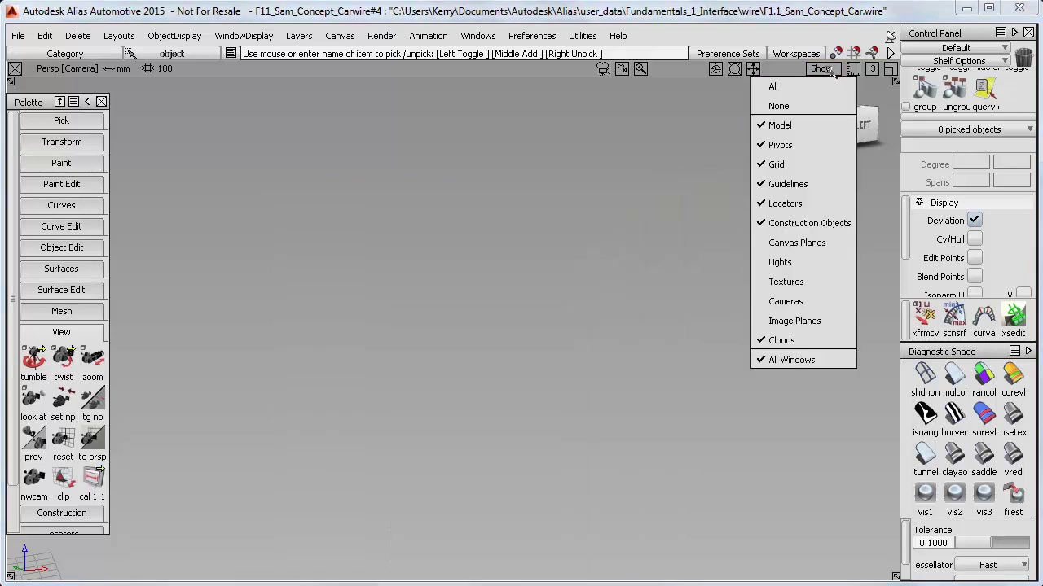
click(806, 243)
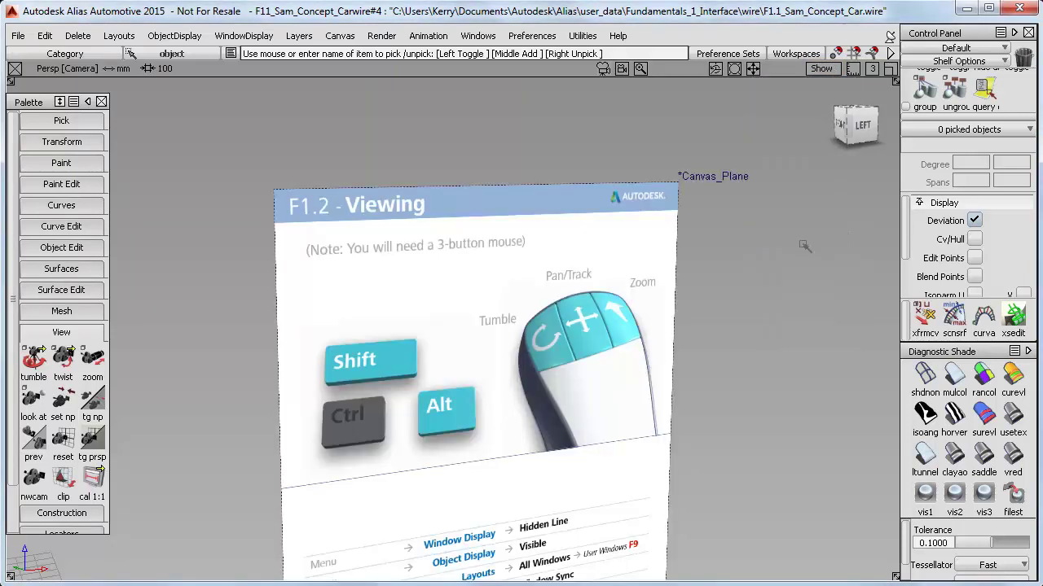